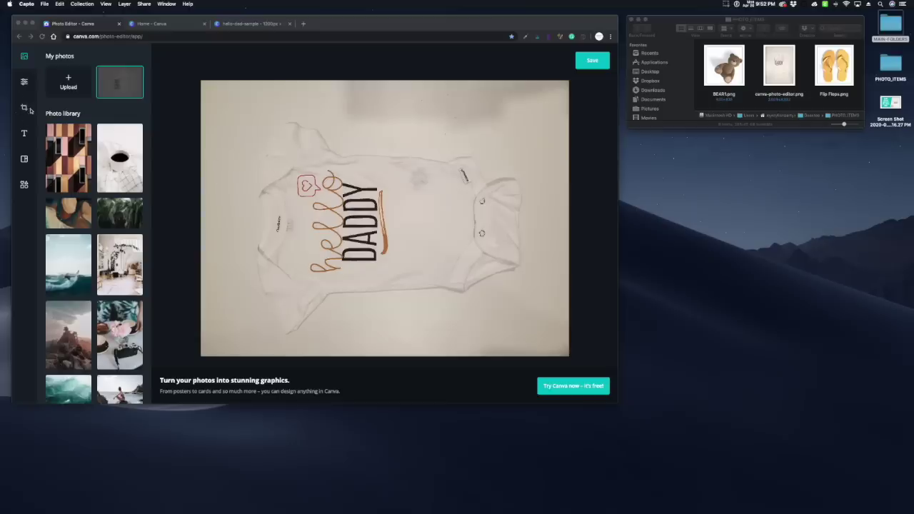
Rotate the sideways onesie photo right so it stands upright, and bring up the Adjust panel
click(23, 109)
click(24, 108)
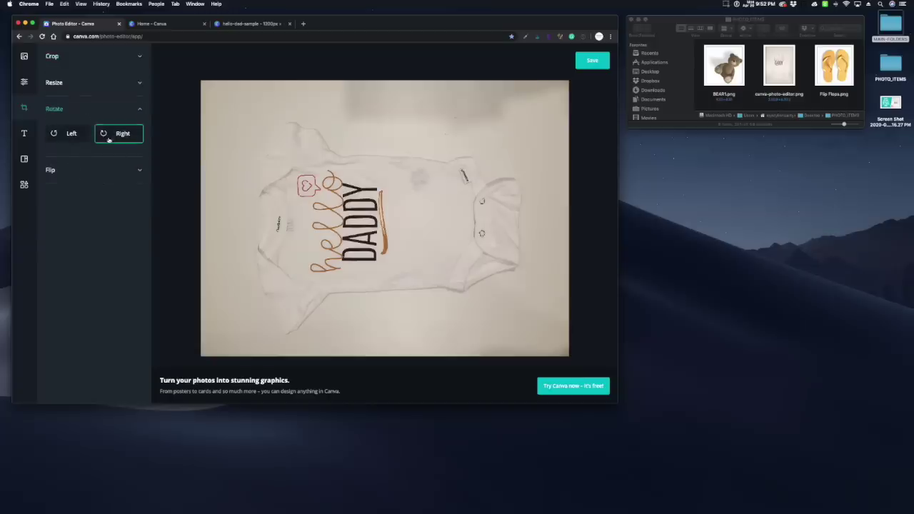
click(105, 135)
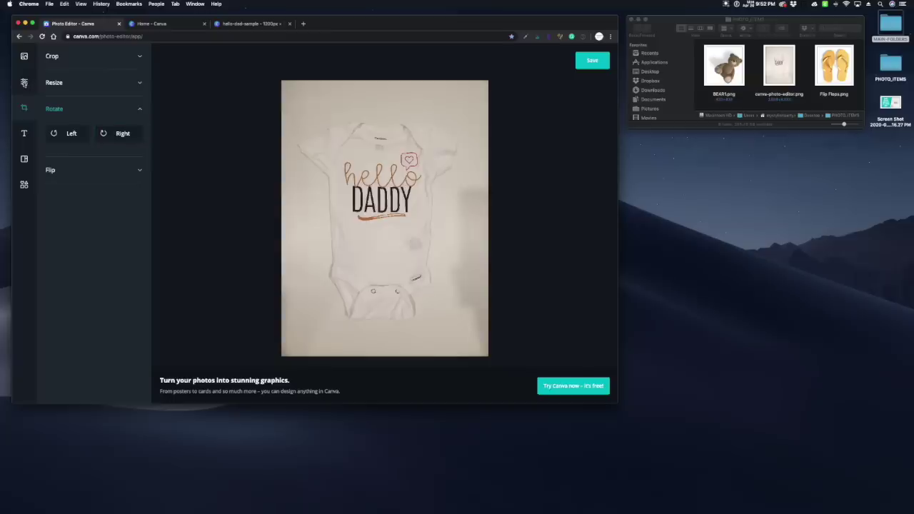
click(24, 83)
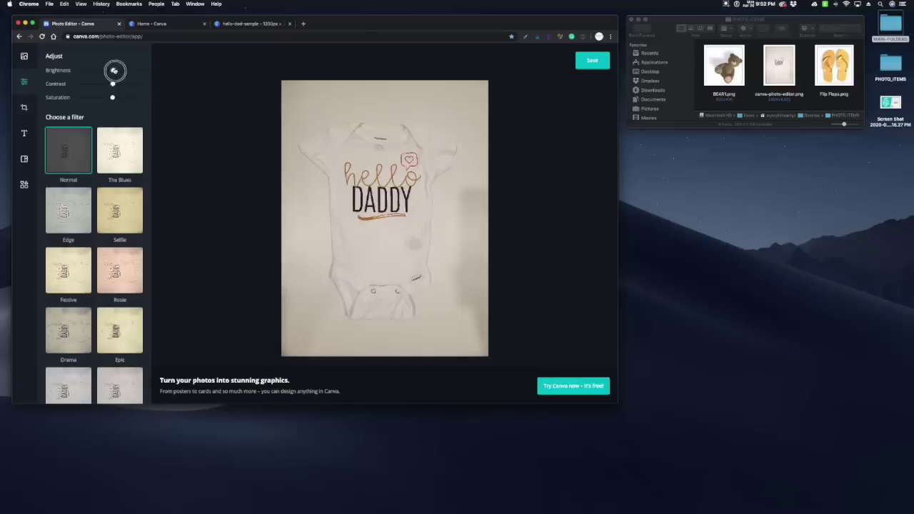
Raise the onesie photo's brightness with the Brightness slider
drag(113, 70, 115, 71)
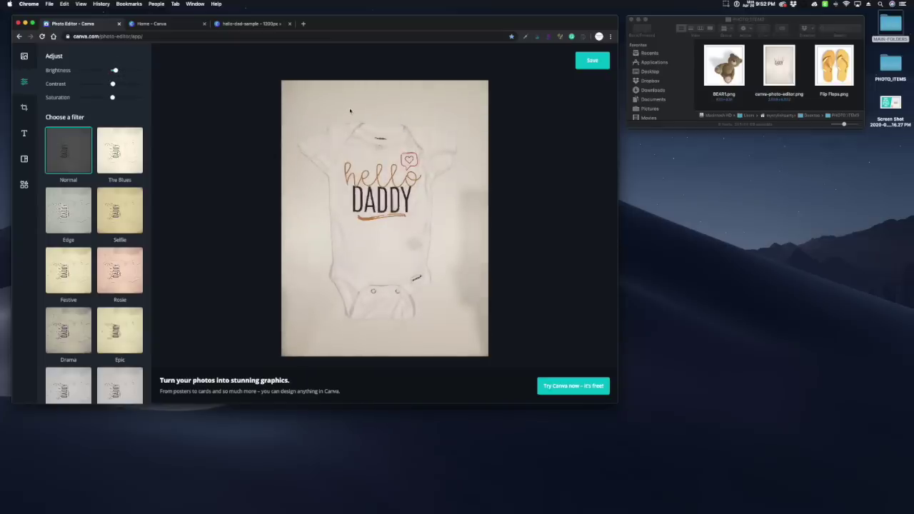
click(115, 70)
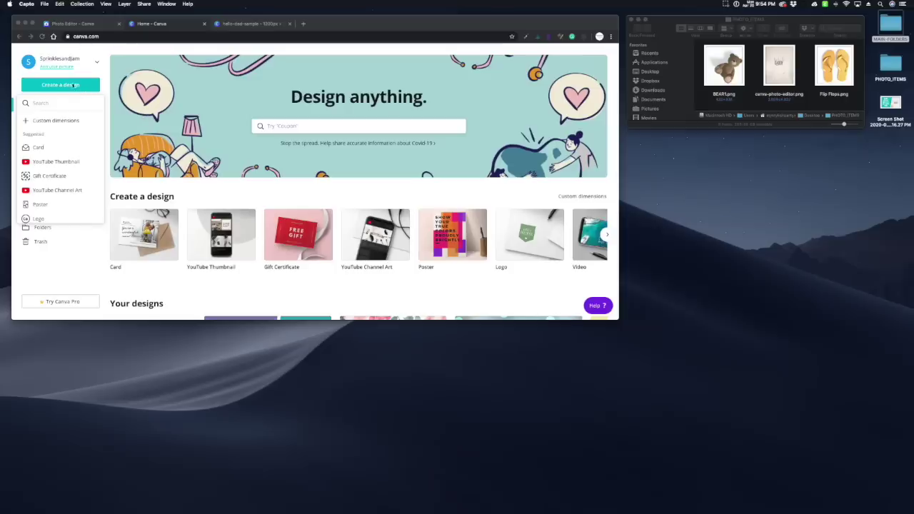
Start a Custom dimensions design, then switch to the hello-dad-sample design
click(63, 122)
click(63, 122)
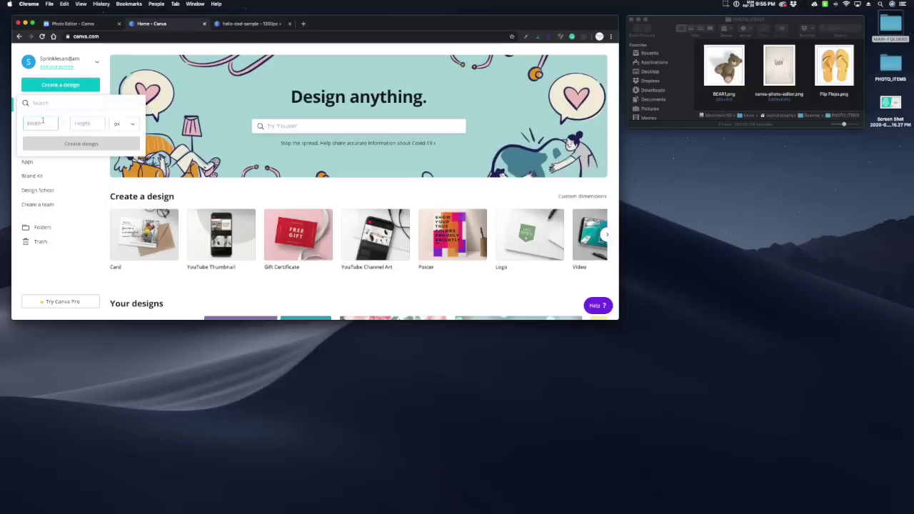
click(35, 125)
click(248, 24)
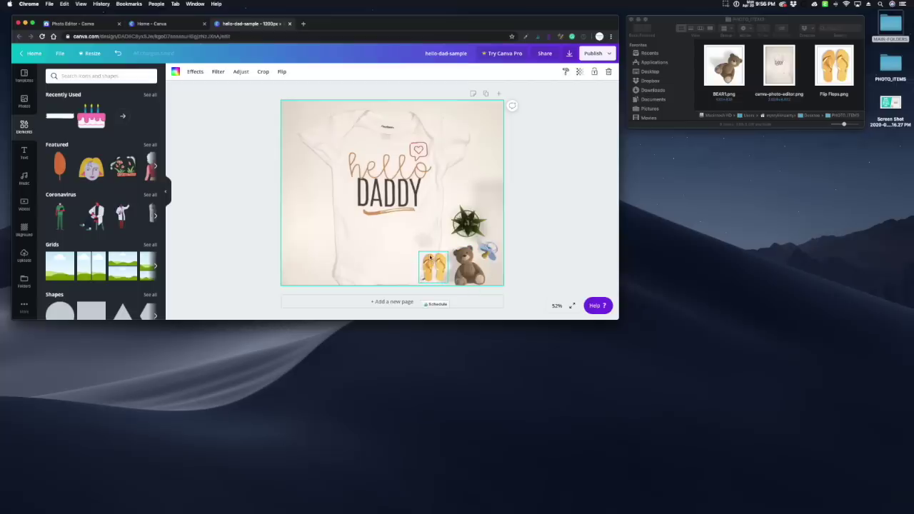
Move the flip-flops to the left edge and tilt them into the bottom-left corner
drag(433, 267, 321, 255)
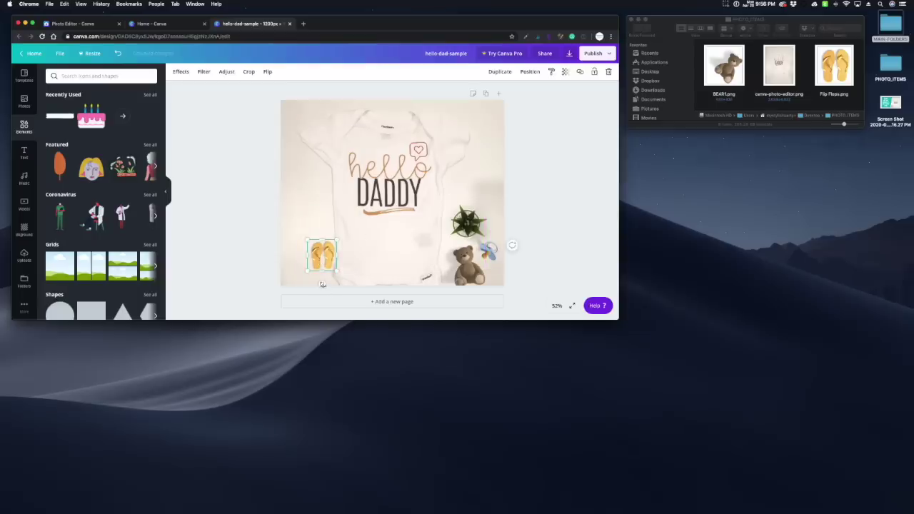
drag(322, 285, 225, 287)
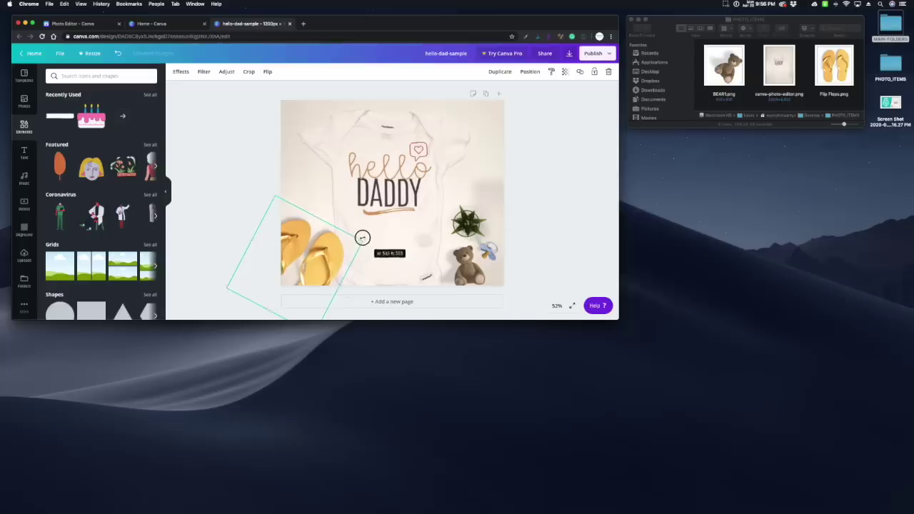
mouse_move(315, 270)
mouse_down()
mouse_move(334, 263)
mouse_move(341, 269)
mouse_move(356, 245)
mouse_move(314, 275)
mouse_up()
drag(474, 226, 487, 153)
Enlarge and lower the succulent beside DADDY, and nudge the teddy bear and flip-flops left
drag(453, 188, 445, 192)
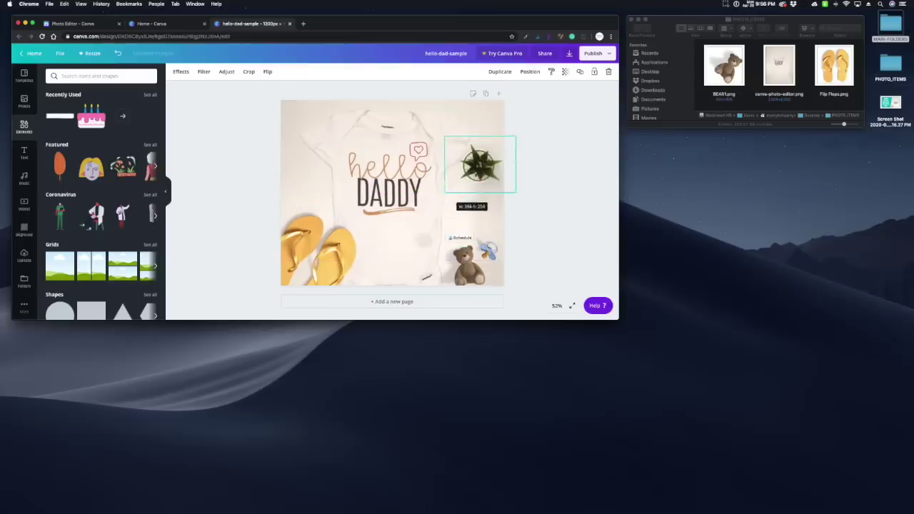
drag(482, 166, 510, 186)
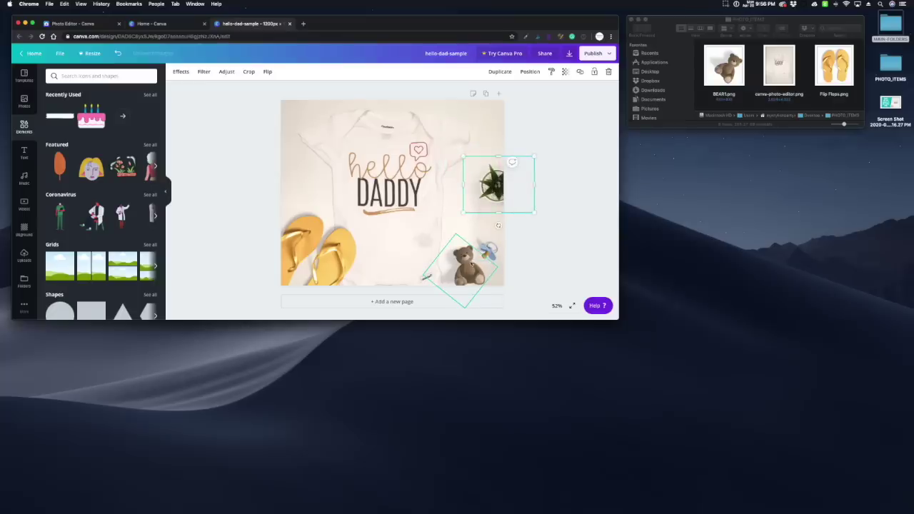
drag(470, 266, 461, 260)
drag(329, 243, 322, 248)
Delete the flip-flops and place an enlarged teddy bear in the lower-left corner
key(Delete)
drag(449, 254, 306, 143)
drag(326, 232, 309, 243)
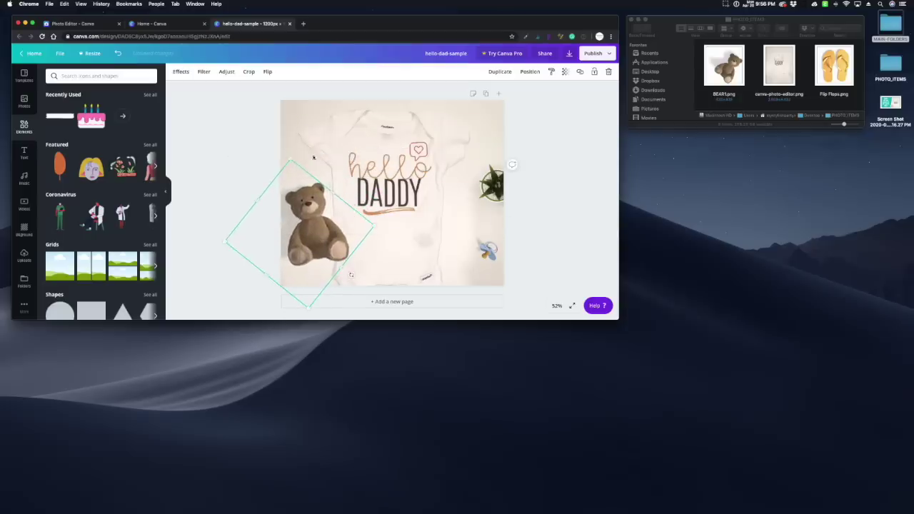
drag(291, 155, 311, 125)
drag(317, 247, 315, 269)
Try enlarging the pacifier and undo it, then tilt the teddy bear and raise it
click(493, 253)
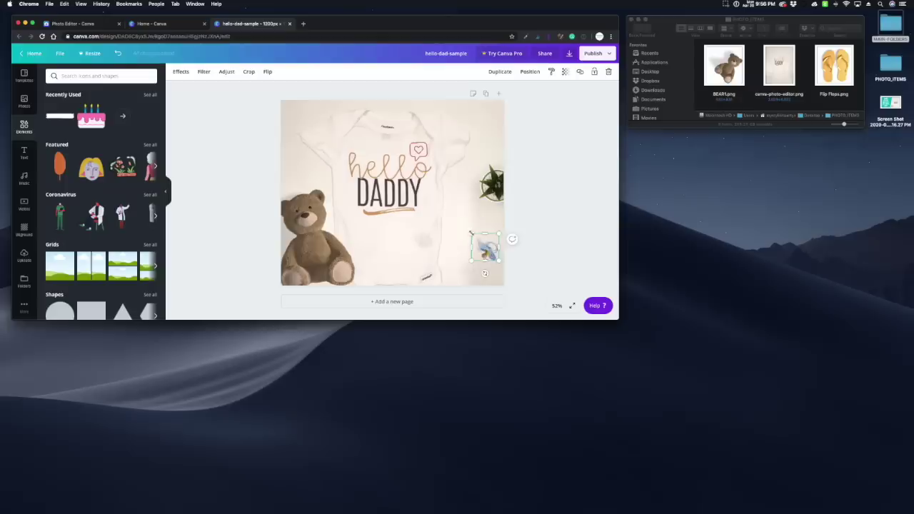
drag(479, 240, 464, 220)
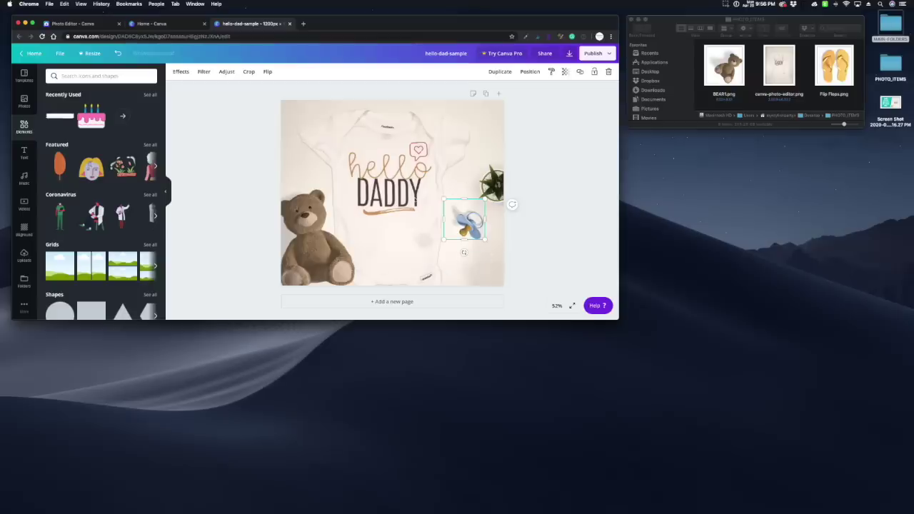
key(super+z)
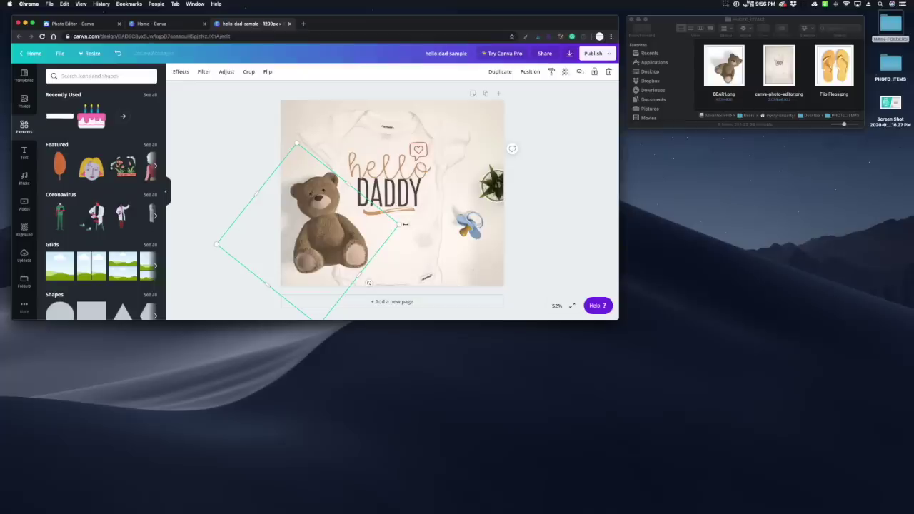
drag(370, 283, 327, 288)
drag(328, 215, 321, 165)
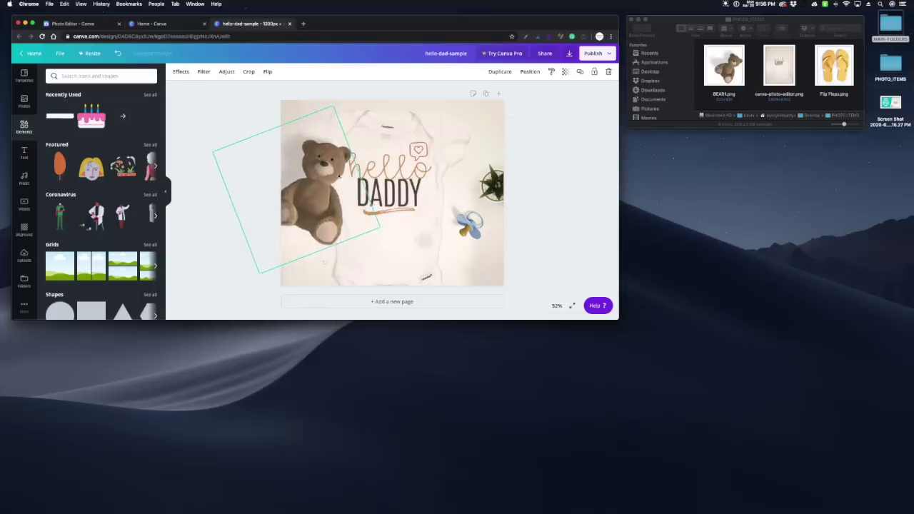
Keep PNG as the download file type and move the teddy bear lower into the corner
click(569, 55)
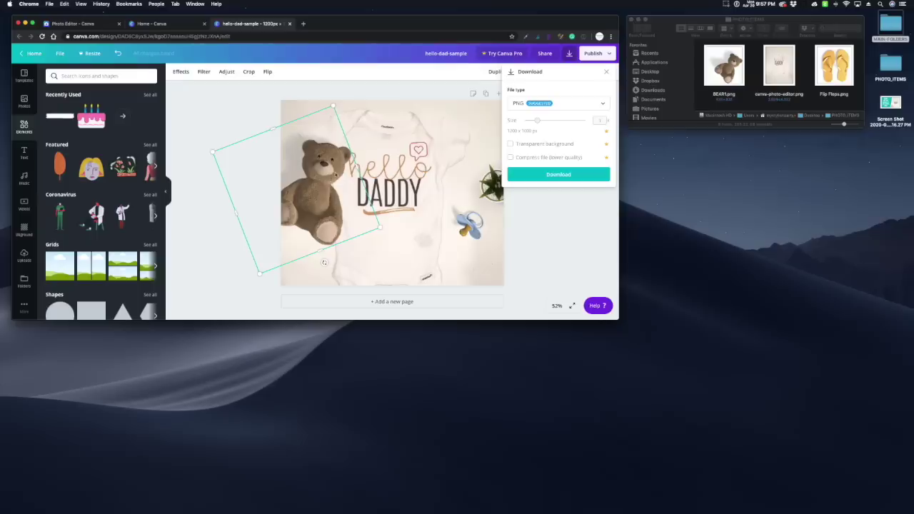
click(548, 105)
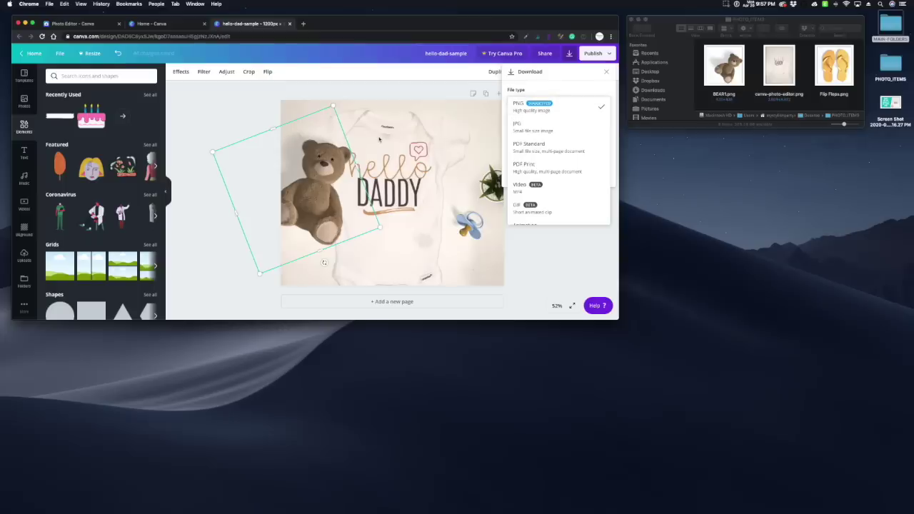
click(331, 168)
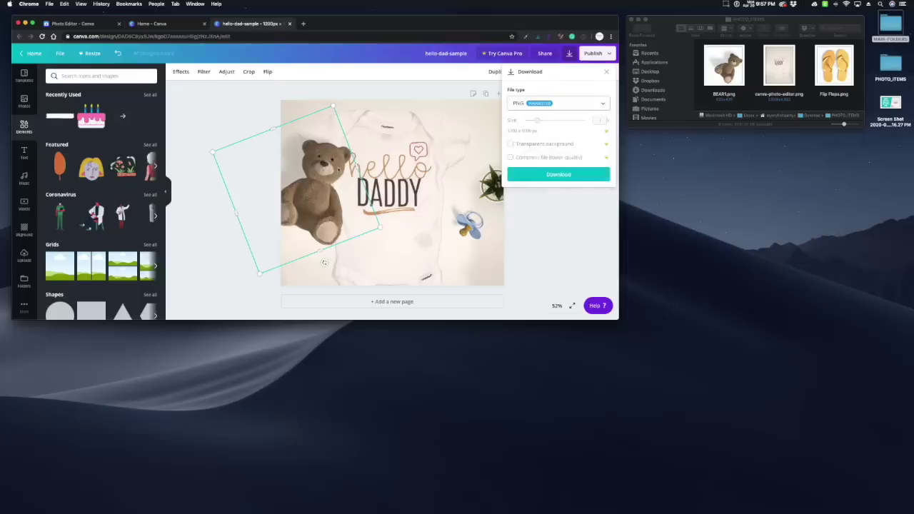
drag(316, 157, 319, 206)
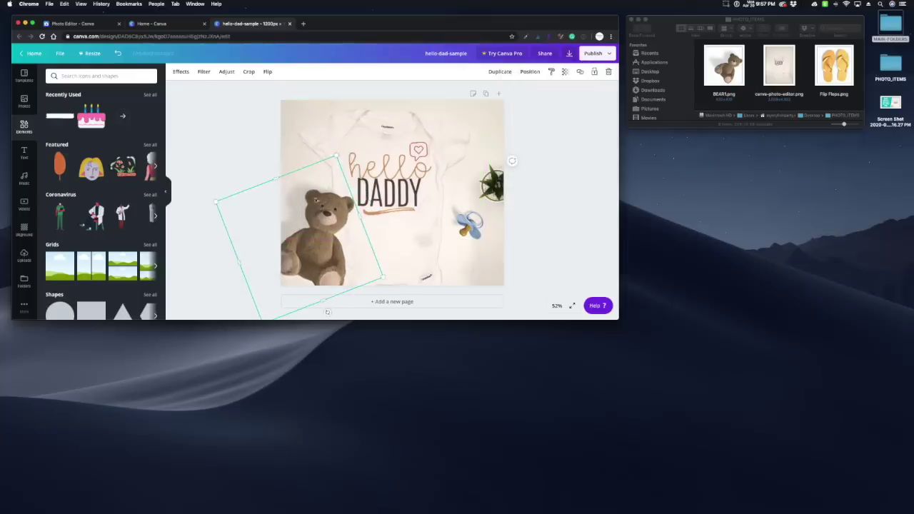